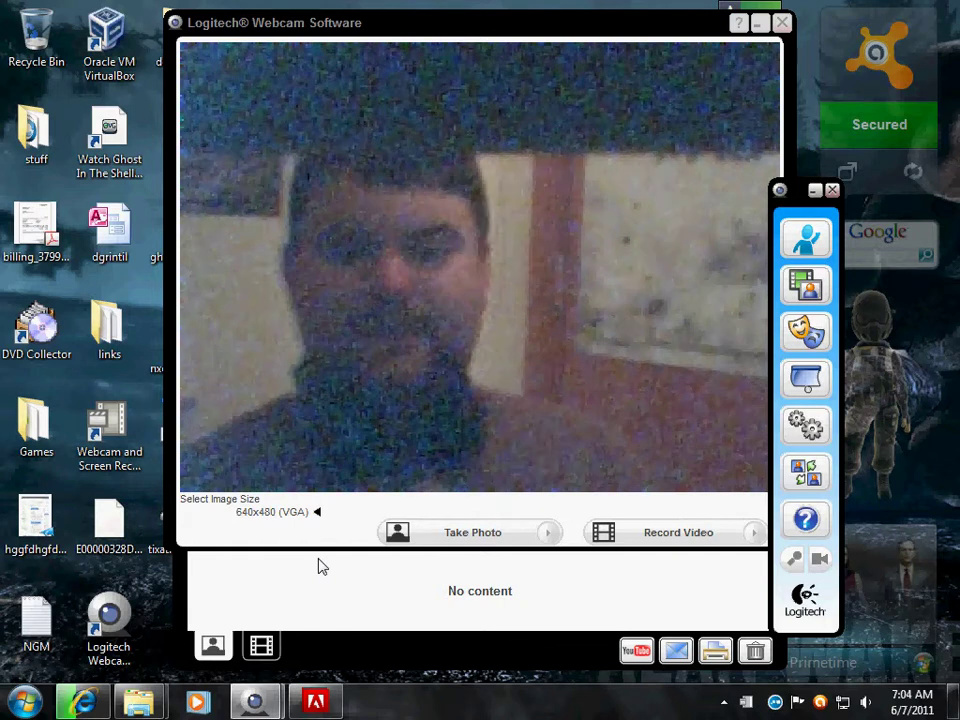
Step: Close the Logitech webcam side panel and minimize the Logitech Webcam Software window
left_click(815, 191)
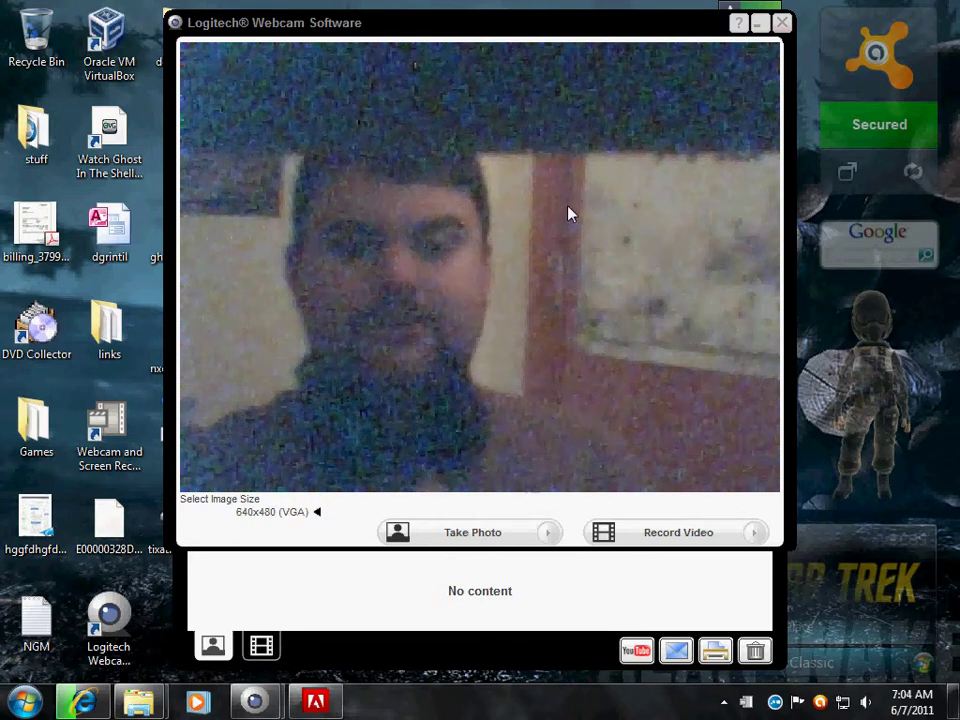
left_click(764, 26)
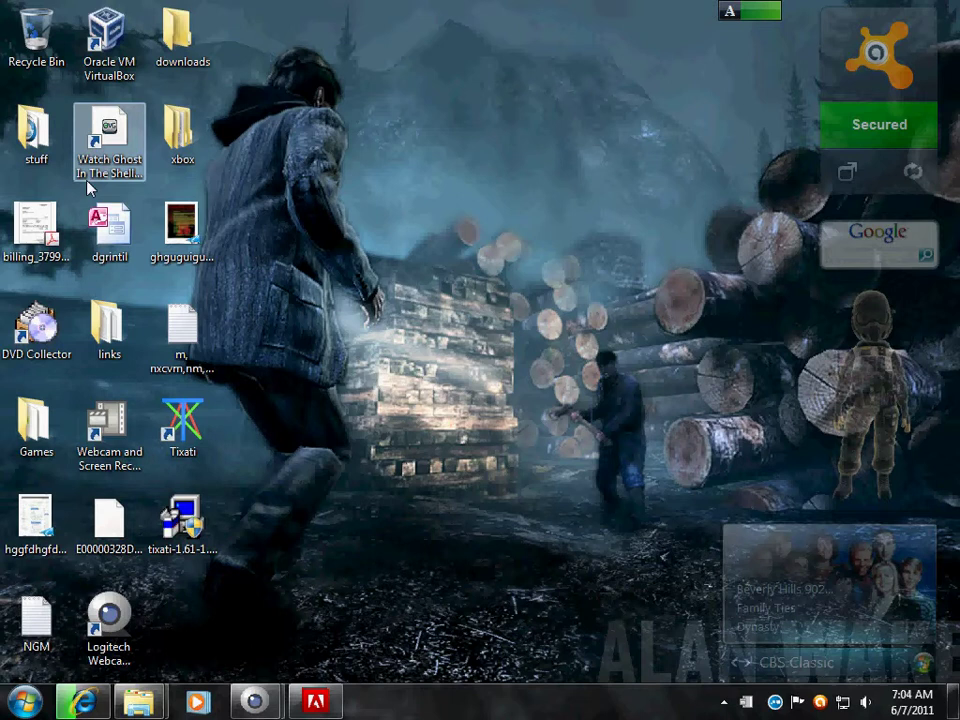
Step: Navigate to the stuff > Adobe CS5 > Photoshop folder
double_click(18, 150)
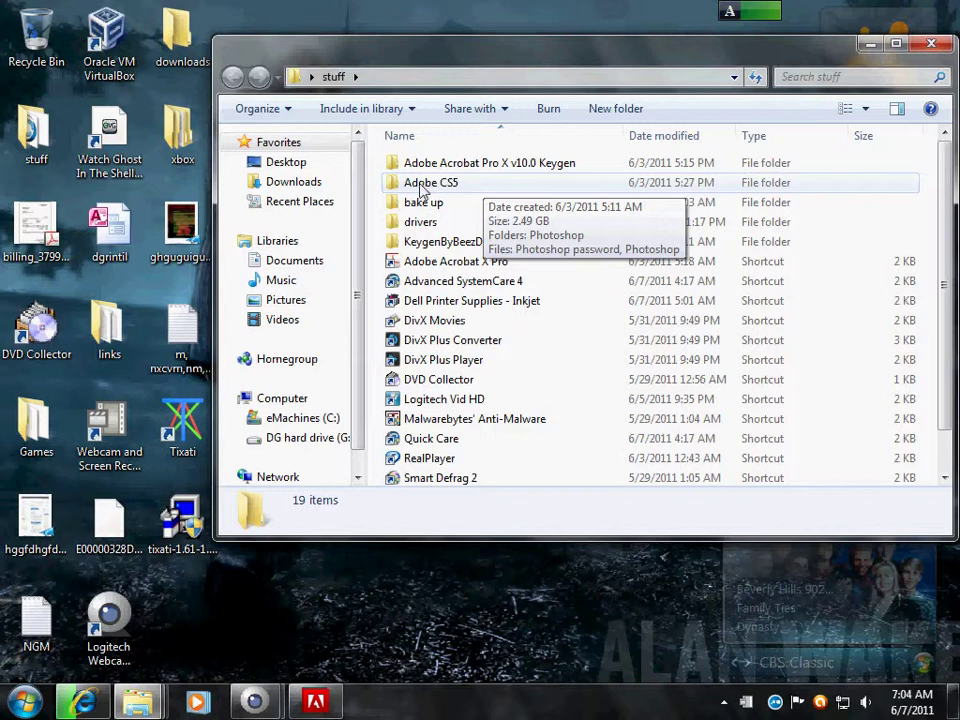
double_click(449, 189)
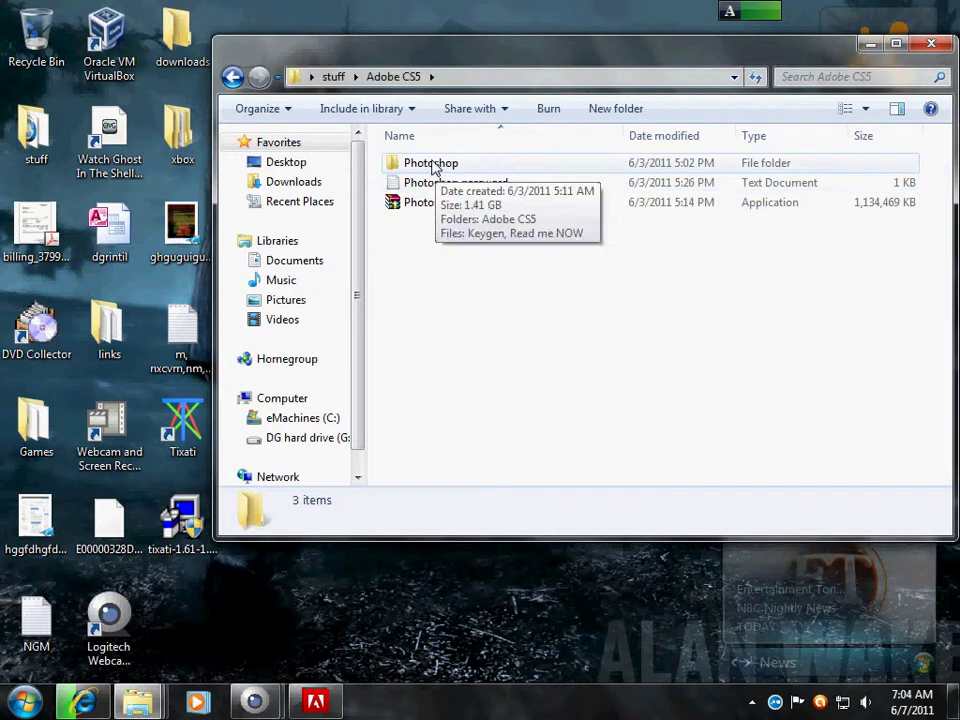
double_click(435, 166)
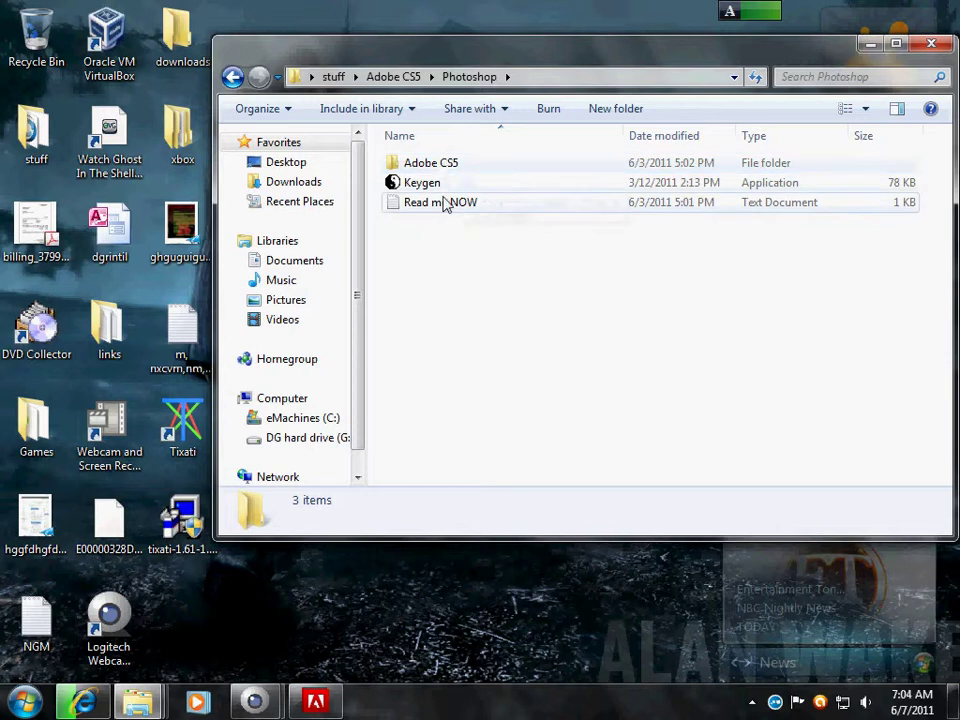
Step: Read the 'Read me NOW' notes in Notepad, then check the Adobe CS5 installer folder and go back
double_click(448, 203)
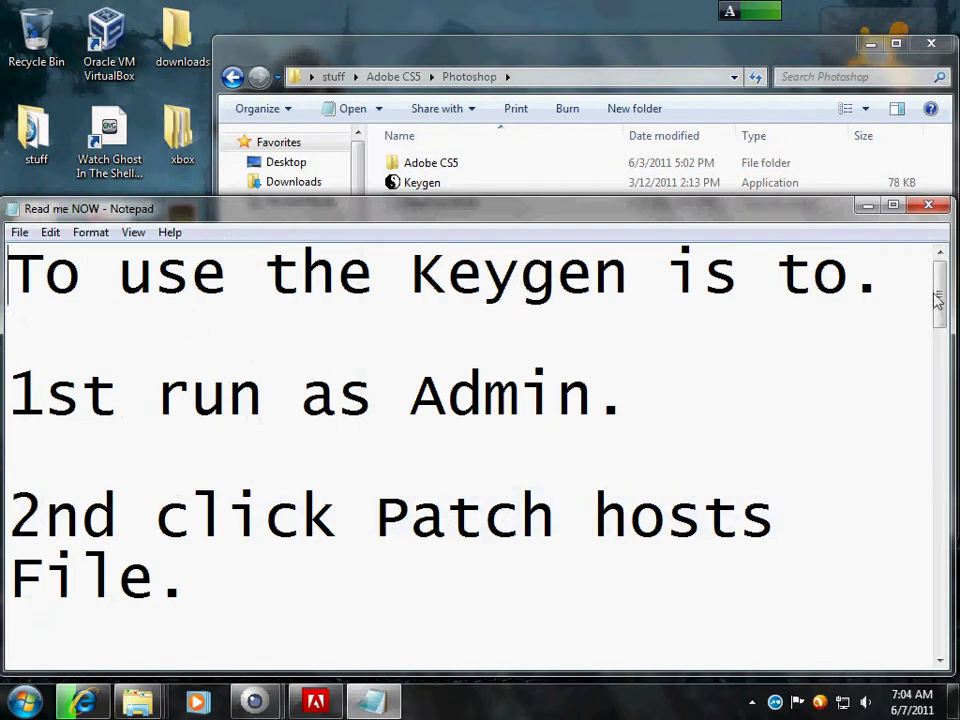
left_click_drag(940, 300, 942, 566)
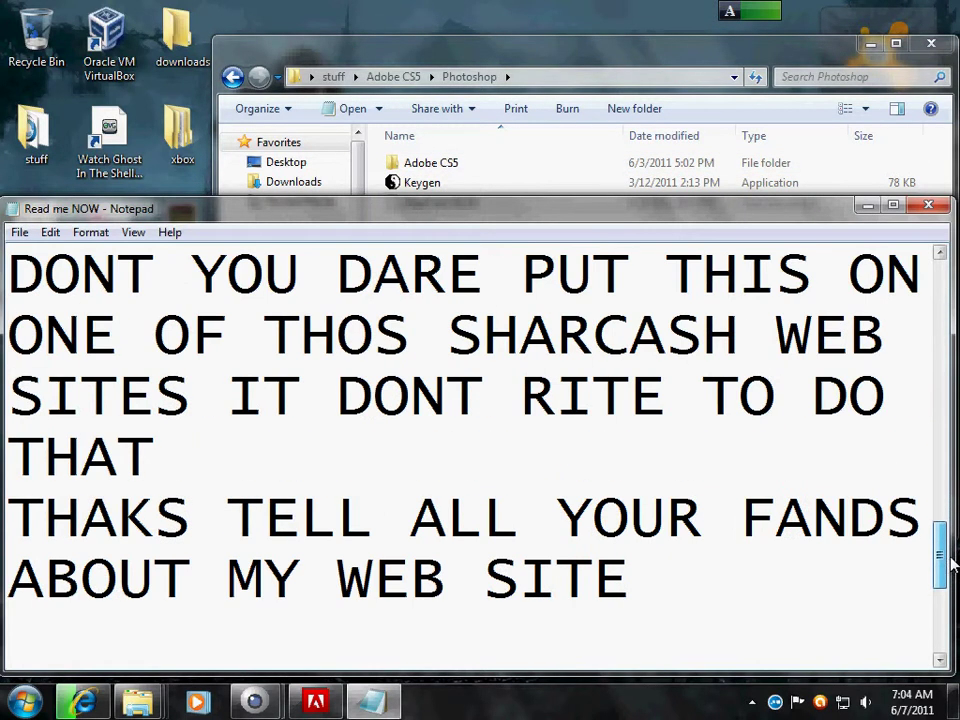
left_click(915, 209)
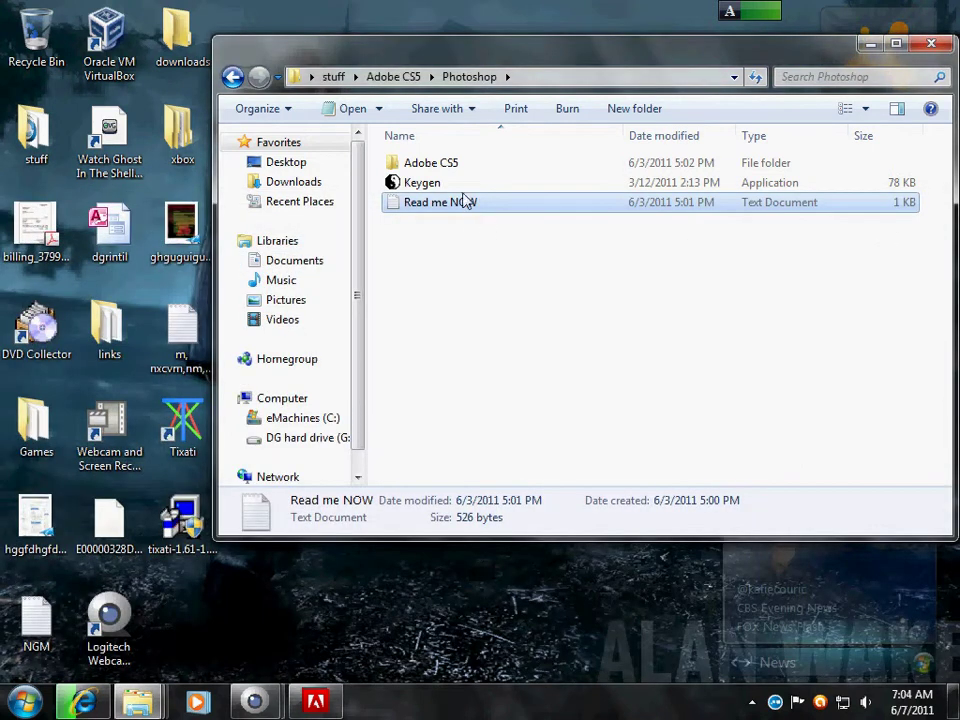
double_click(450, 162)
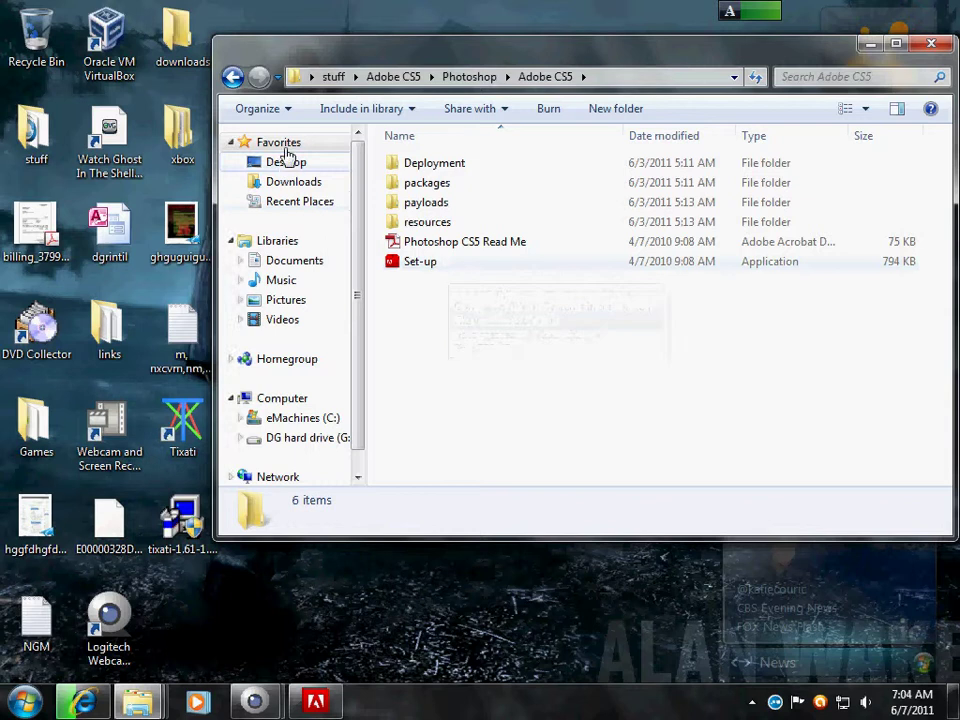
left_click(233, 77)
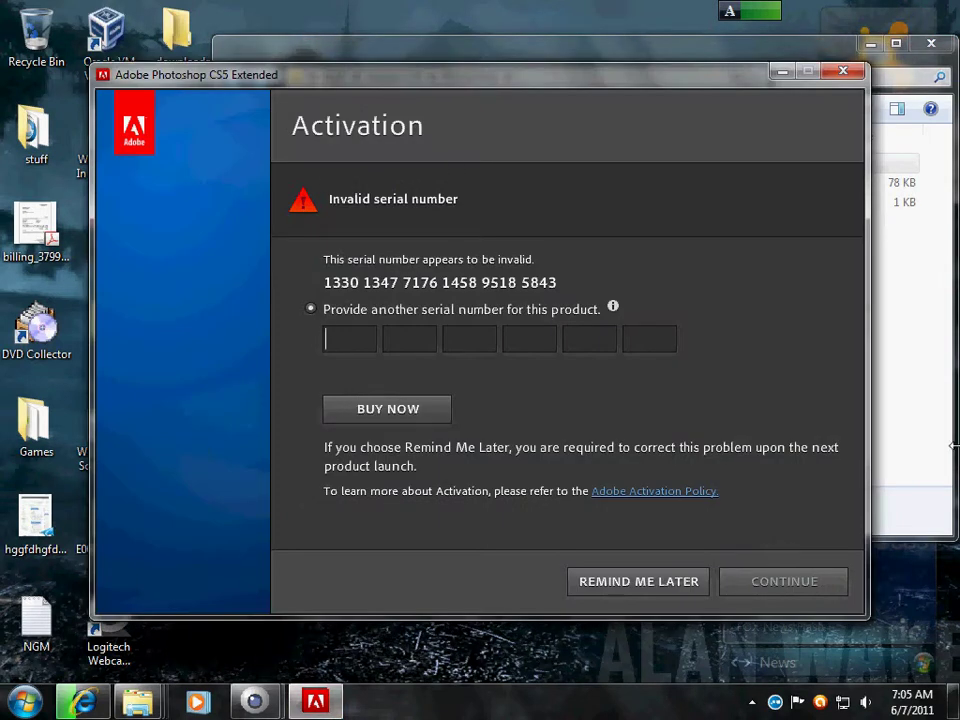
Step: Launch Keygen, minimize Explorer, move the keygen off the serial boxes, and patch the hosts file
left_click(952, 445)
double_click(606, 189)
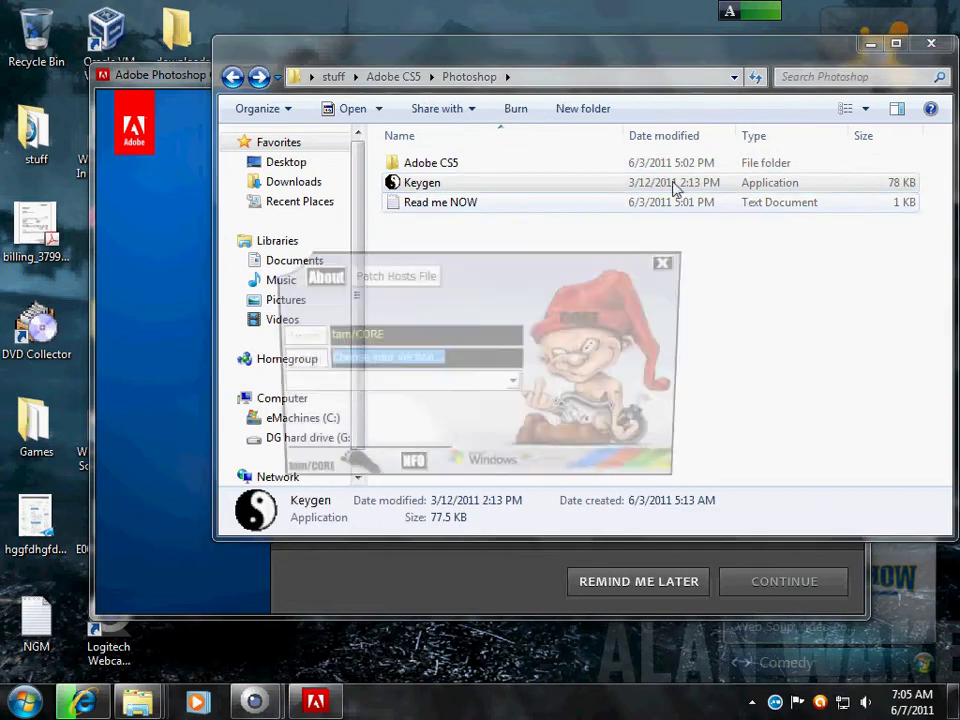
left_click(870, 45)
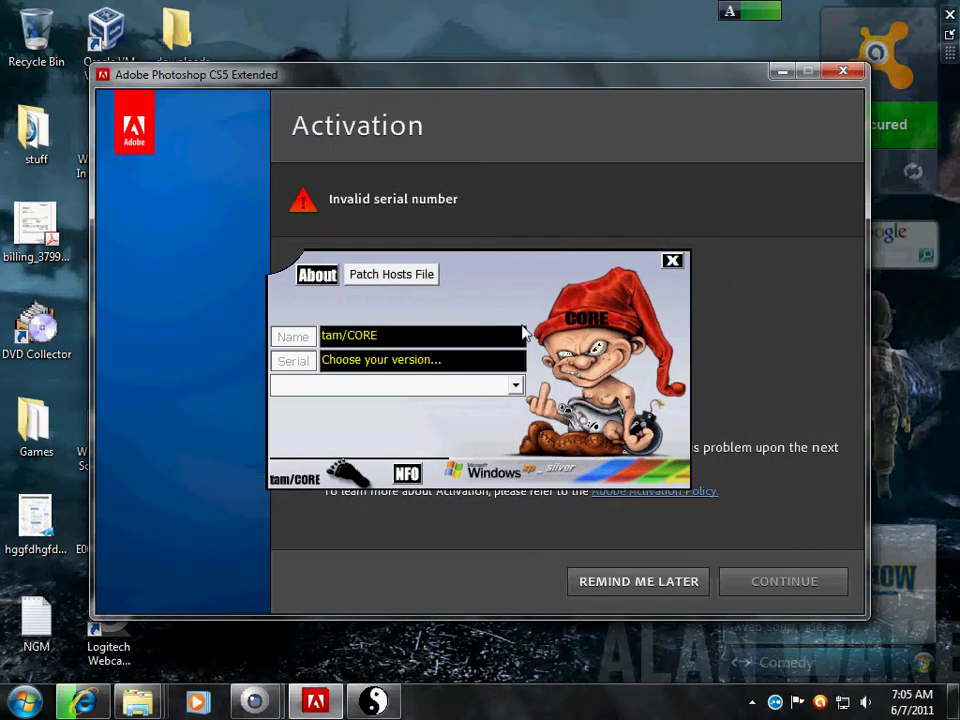
left_click_drag(542, 294, 750, 427)
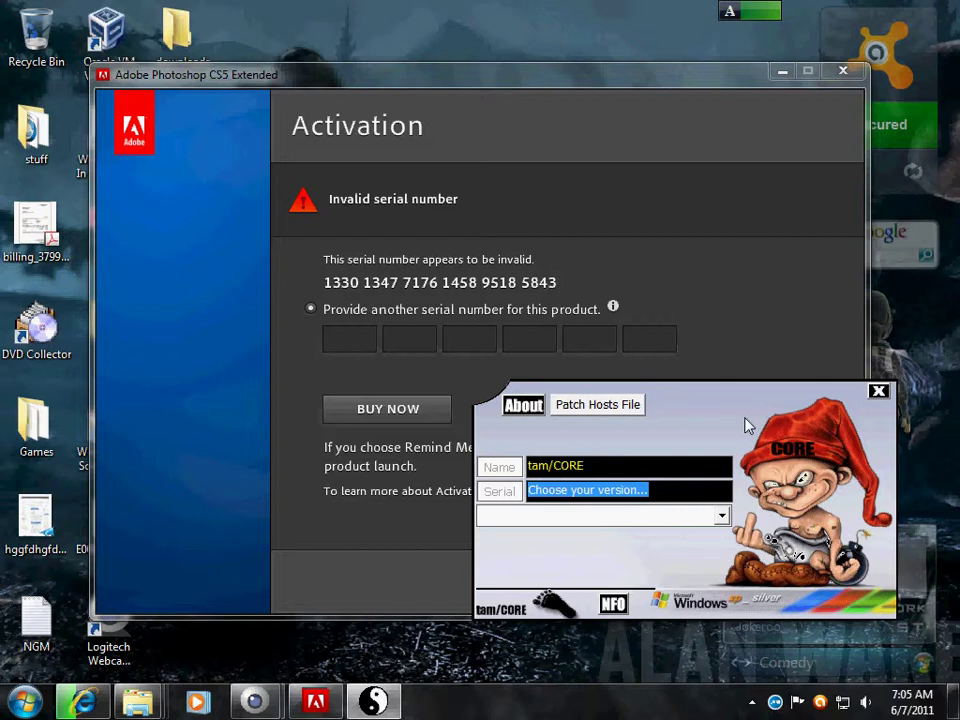
left_click(586, 414)
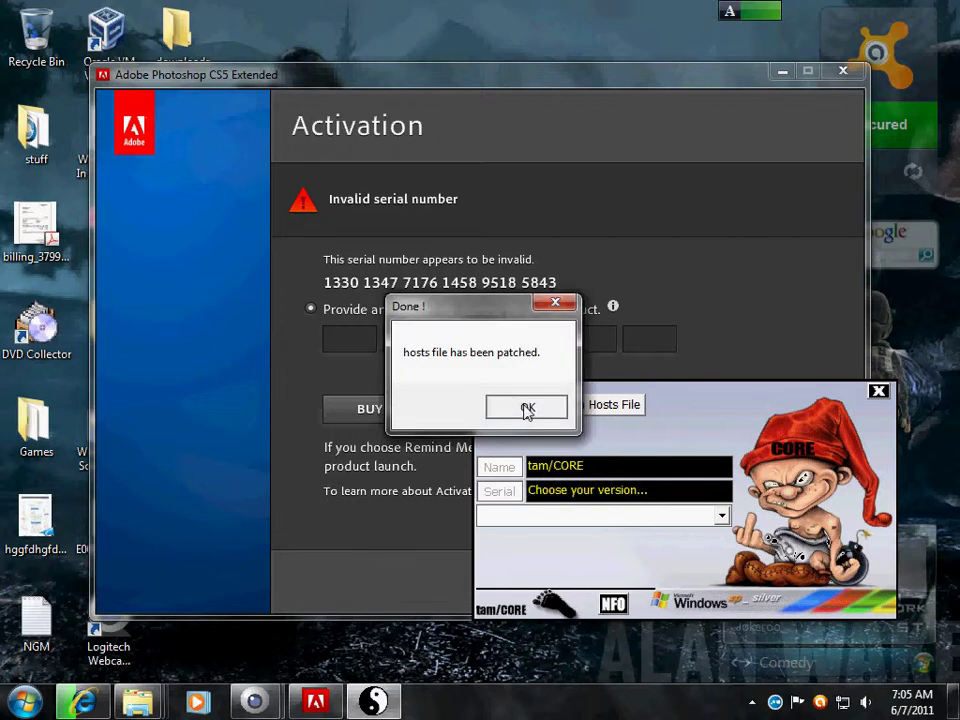
Step: Dismiss the hosts confirmation, enter a name, and choose Adobe PhotoShop CS5 Extended v12.x
left_click(526, 406)
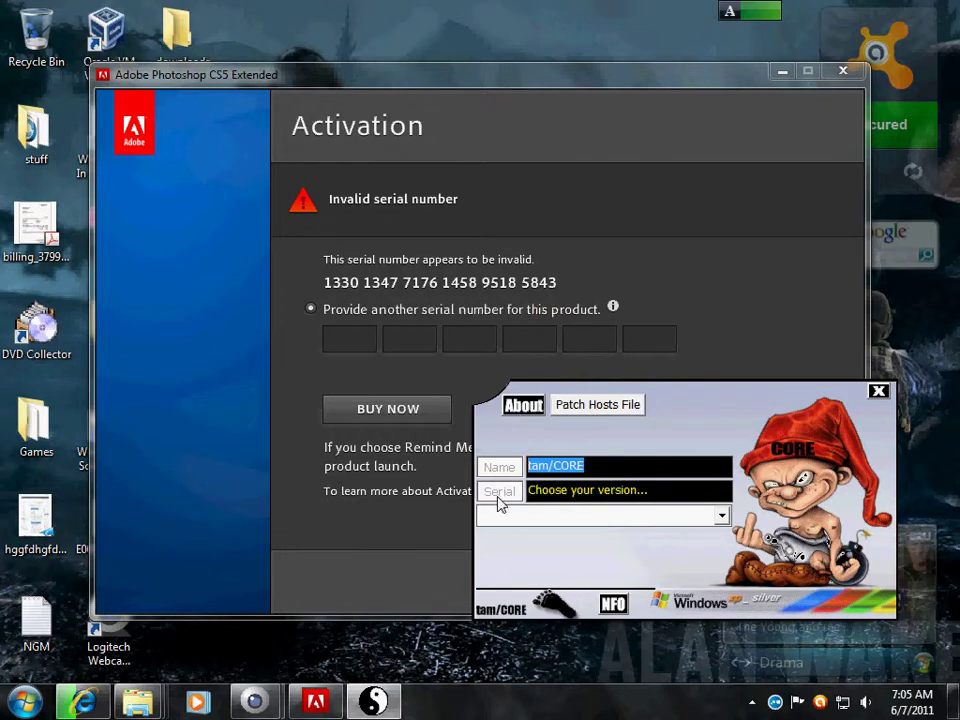
key("BackSpace")
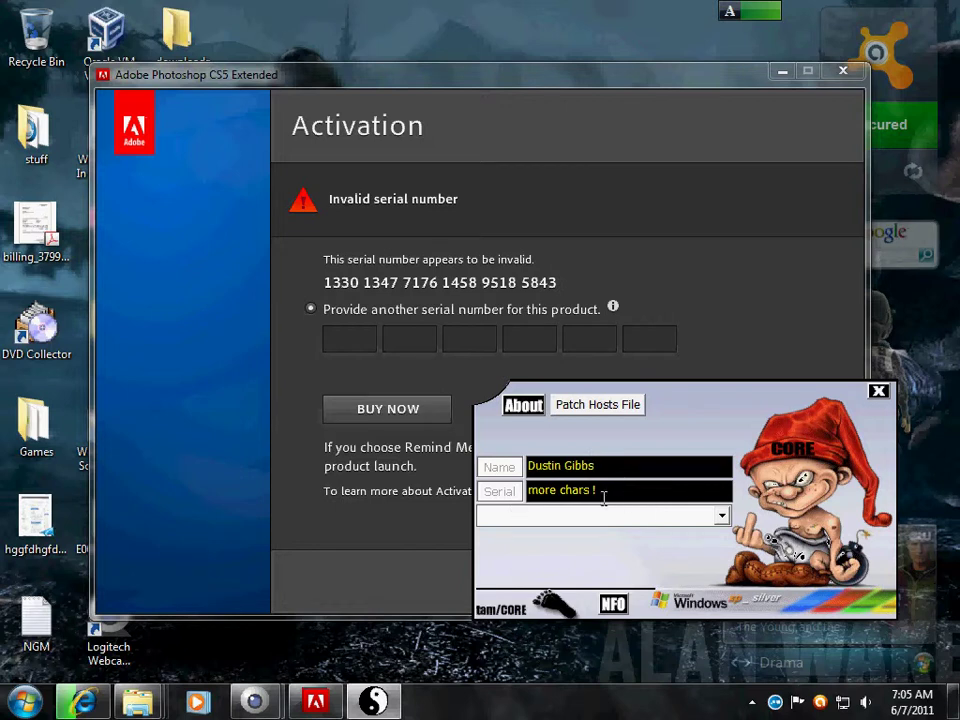
left_click(719, 518)
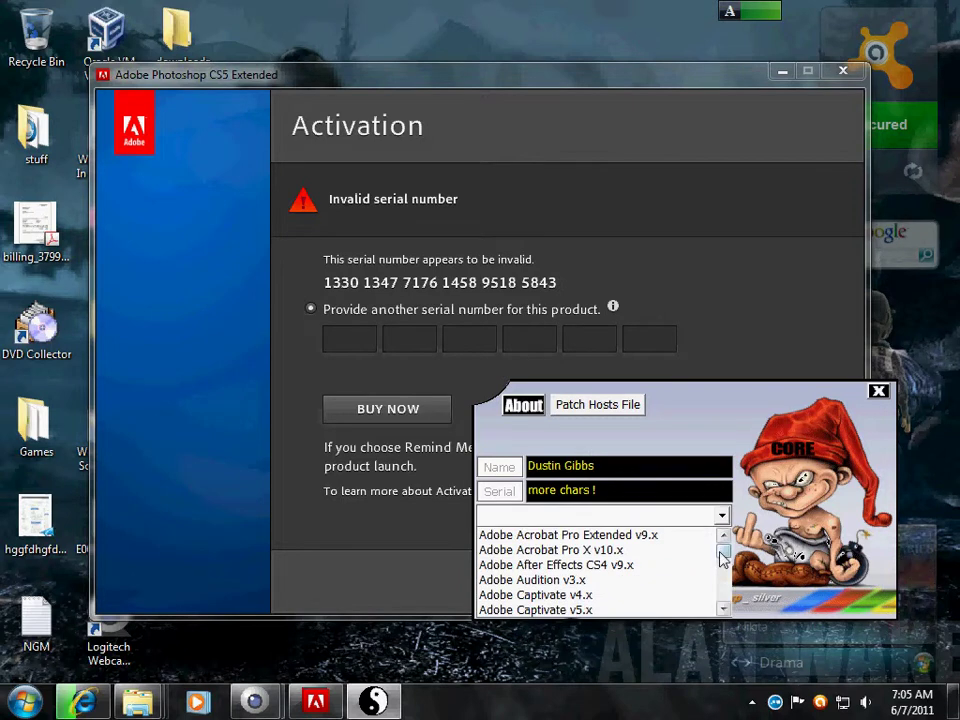
left_click_drag(722, 556, 719, 593)
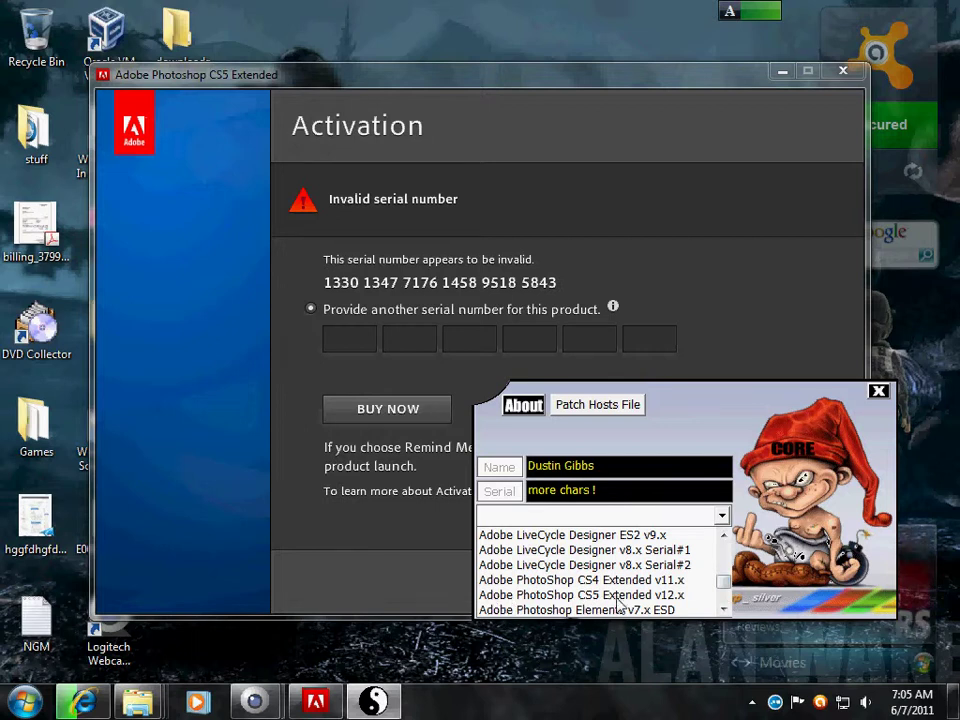
left_click(620, 596)
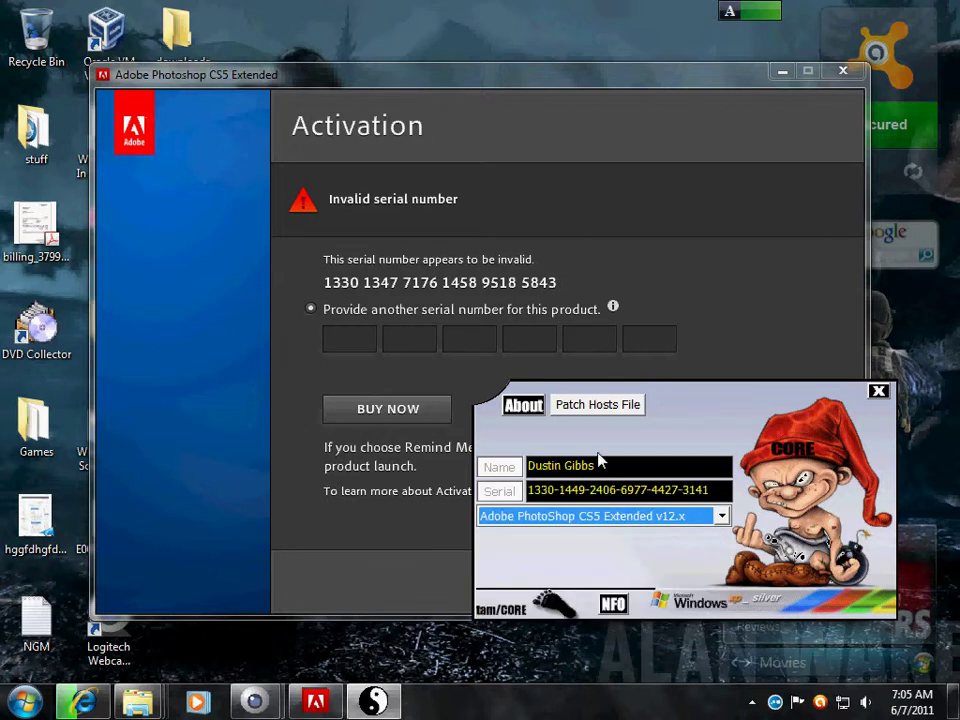
Step: Re-patch the hosts file and copy the generated serial from the keygen
left_click(601, 413)
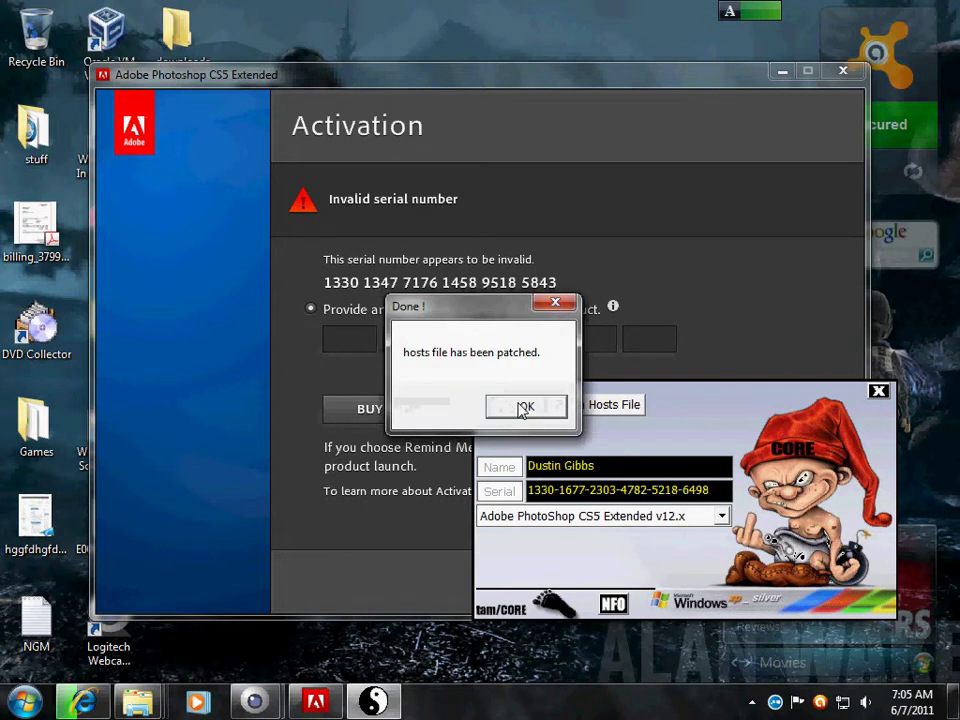
left_click(527, 406)
left_click_drag(729, 492, 518, 499)
right_click(553, 491)
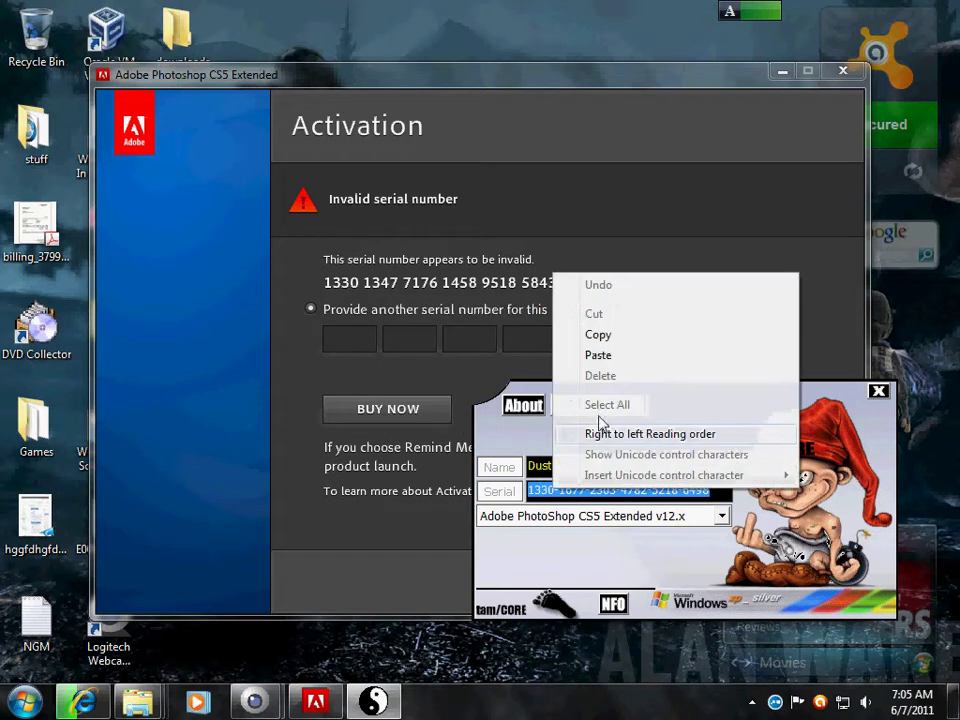
left_click(619, 336)
Step: Paste the serial into the Activation dialog's serial boxes and continue activation
right_click(348, 341)
left_click(420, 394)
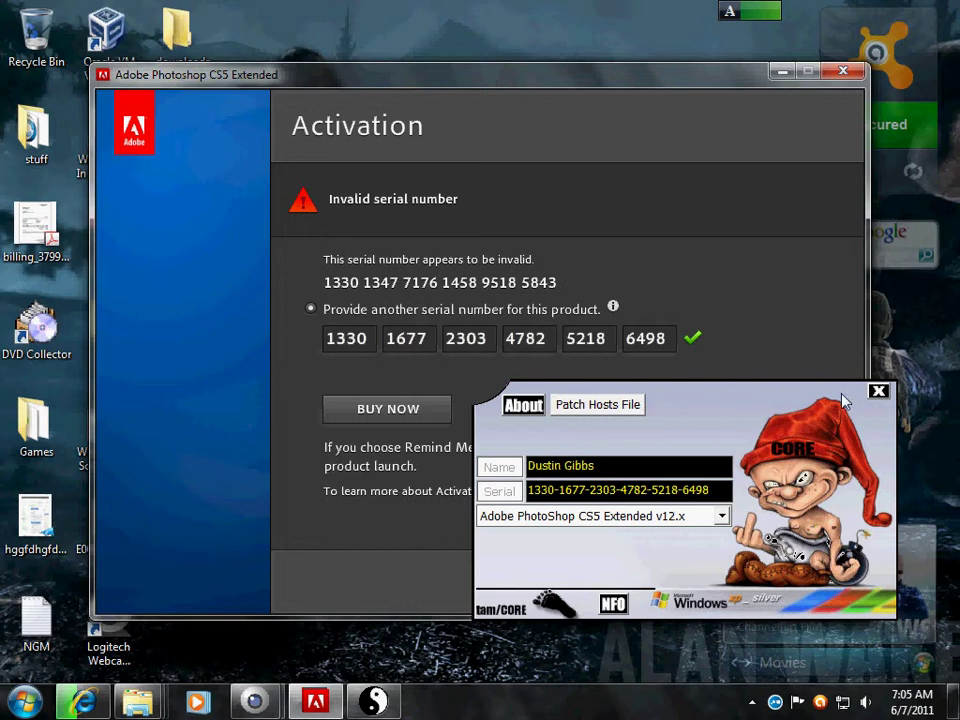
left_click_drag(843, 400, 828, 632)
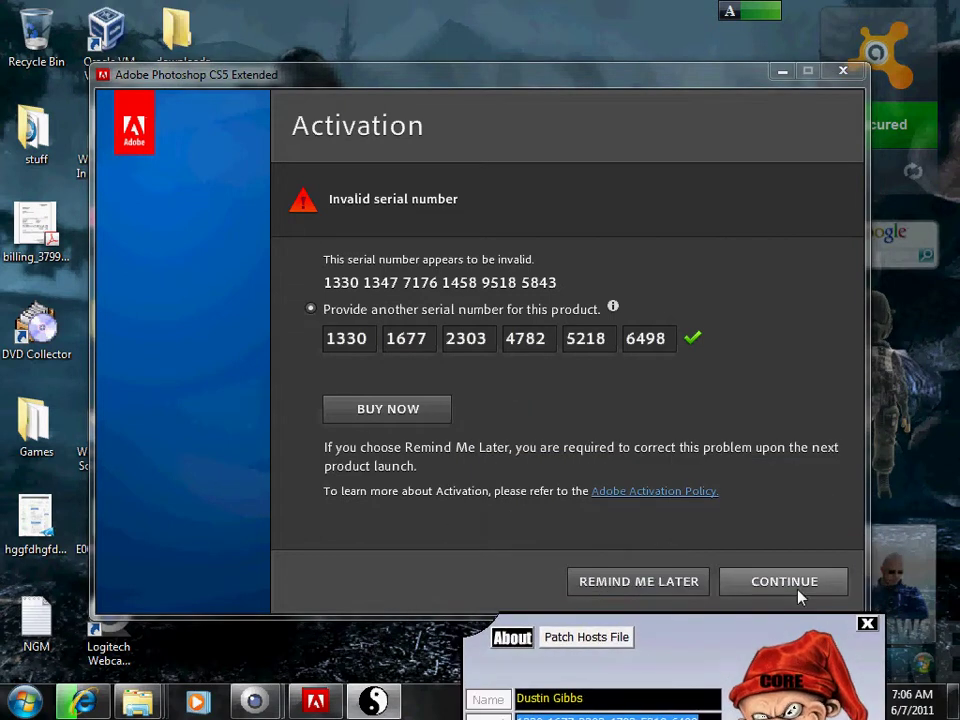
left_click(798, 597)
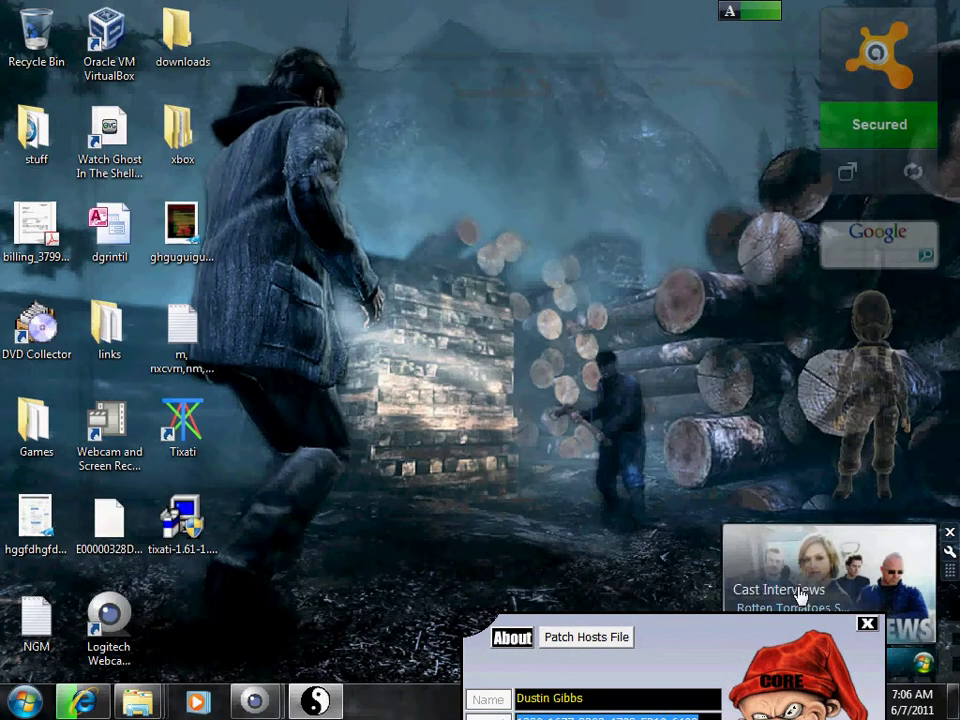
Step: Move the keygen up, re-patch the hosts file, generate a new serial, and close the keygen
left_click_drag(671, 626, 618, 271)
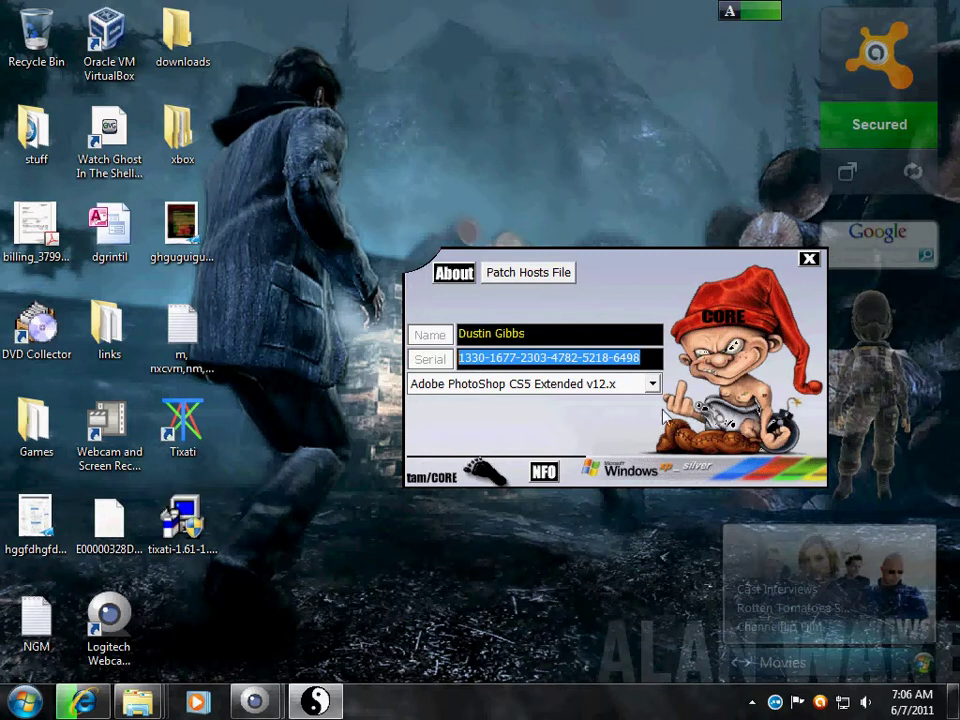
left_click(531, 281)
key("Return")
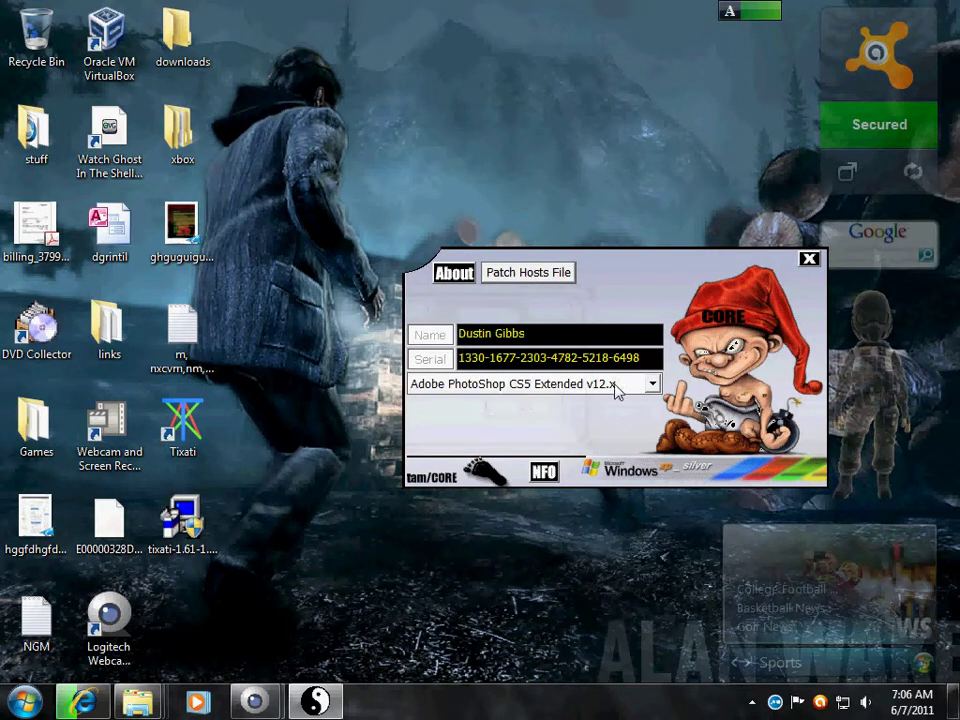
double_click(612, 347)
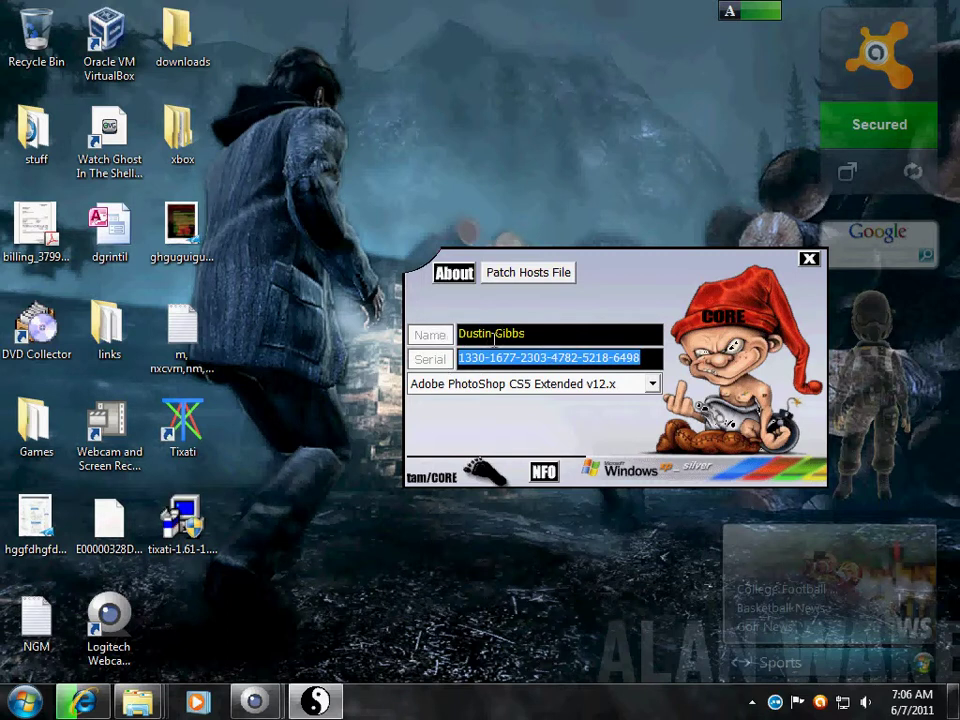
left_click_drag(512, 333, 477, 333)
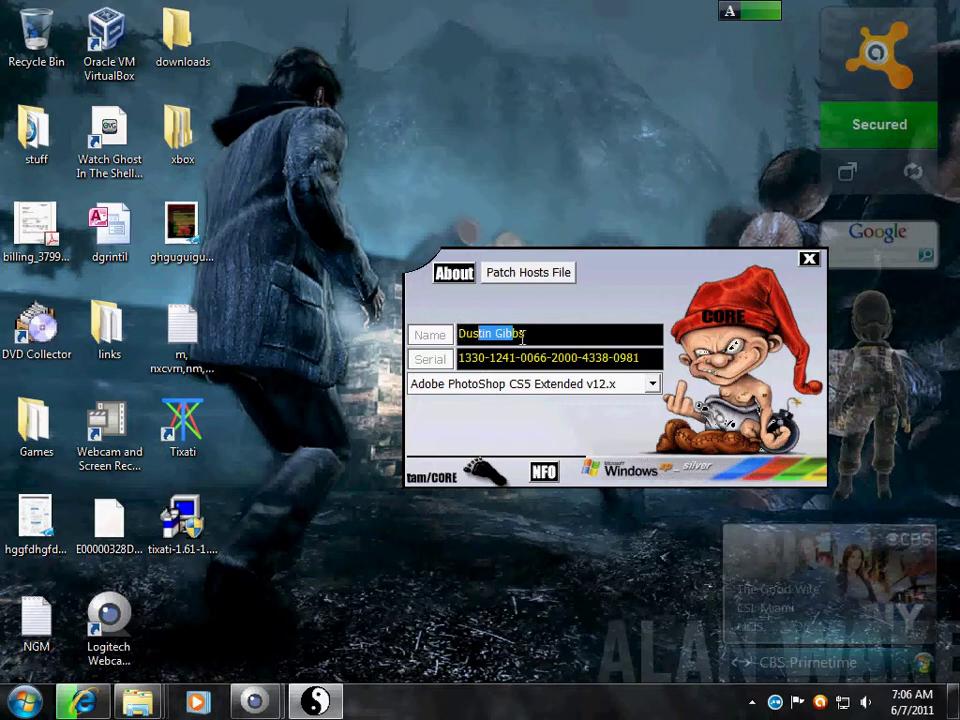
left_click(472, 363)
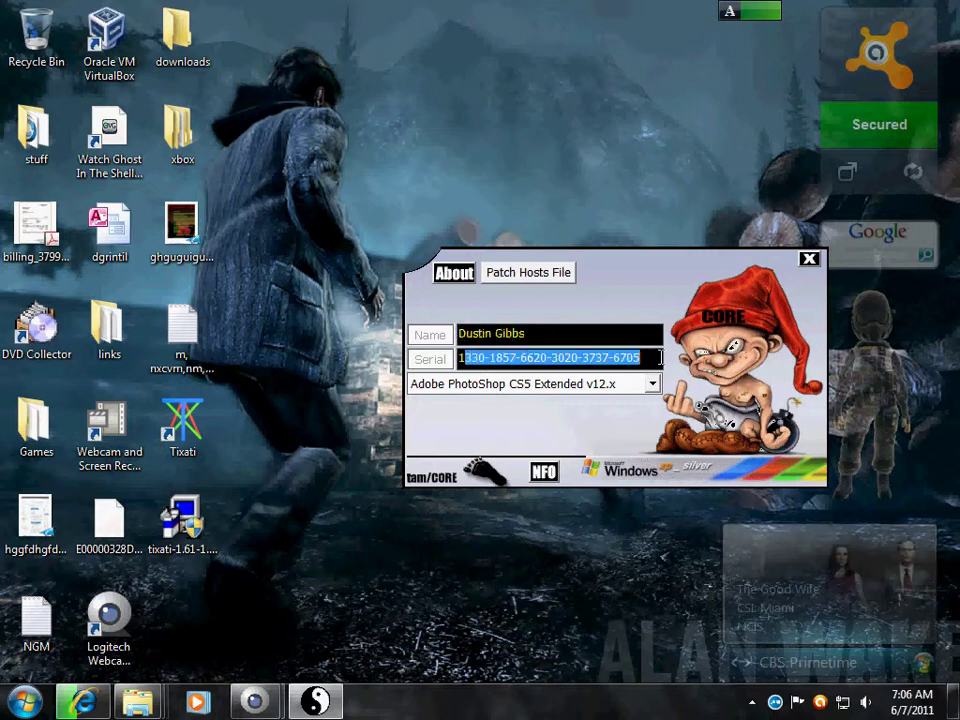
left_click(809, 260)
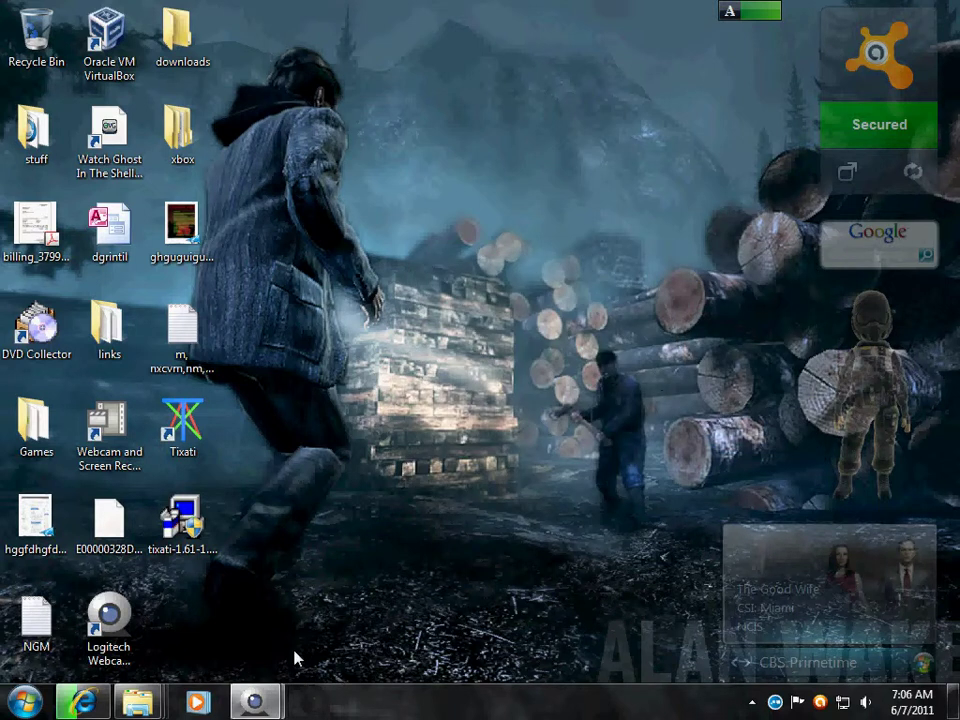
Step: Reopen the Logitech Quick Capture window with the live webcam preview
mouse_move(255, 700)
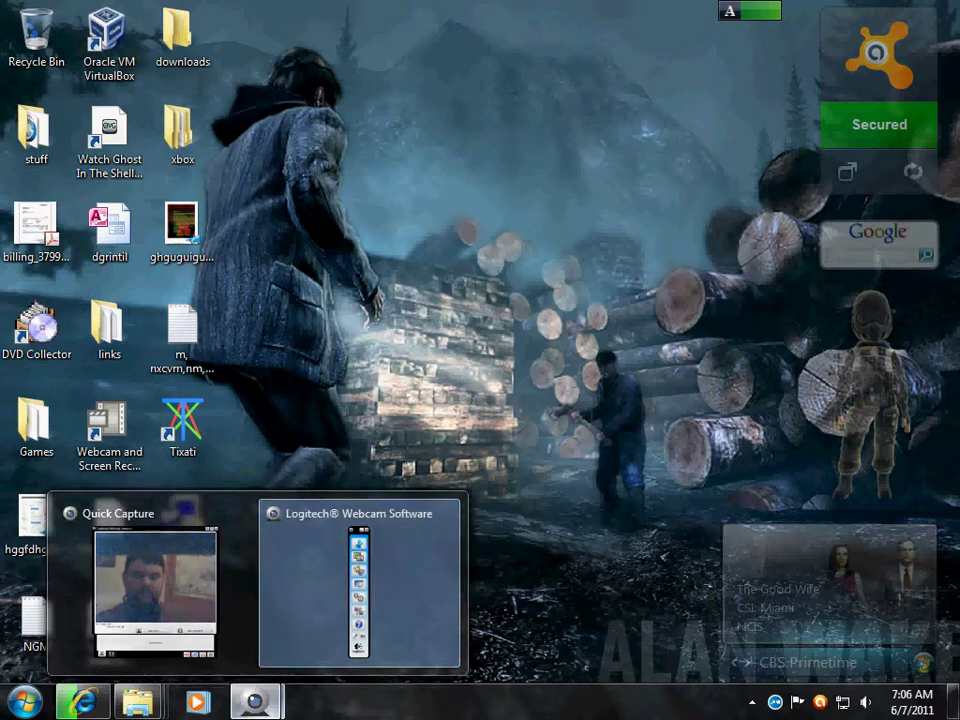
left_click(172, 612)
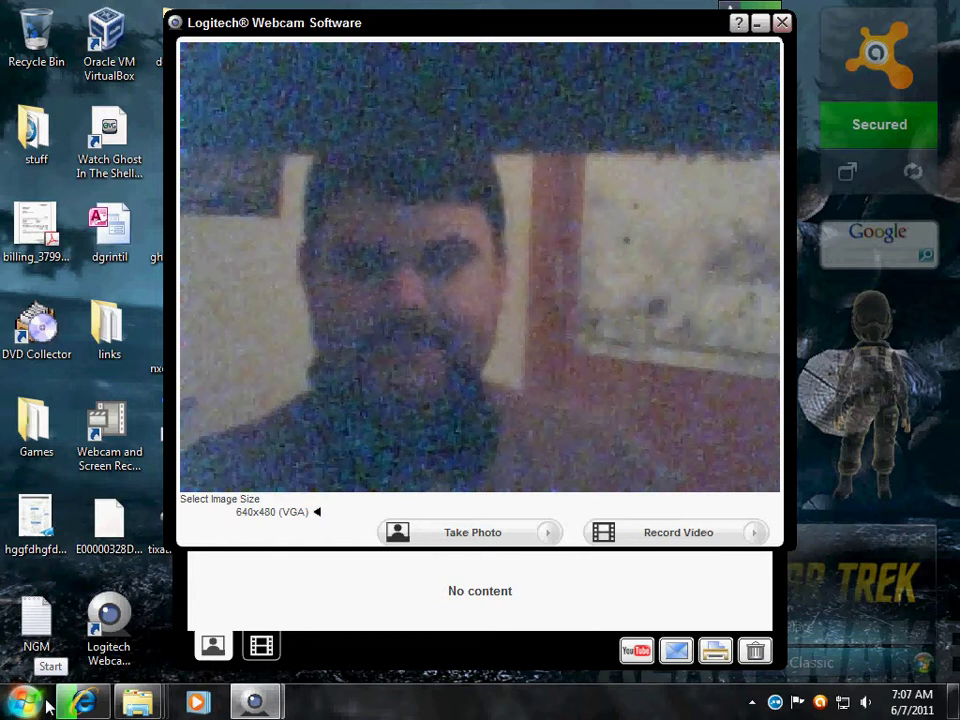
mouse_move(66, 706)
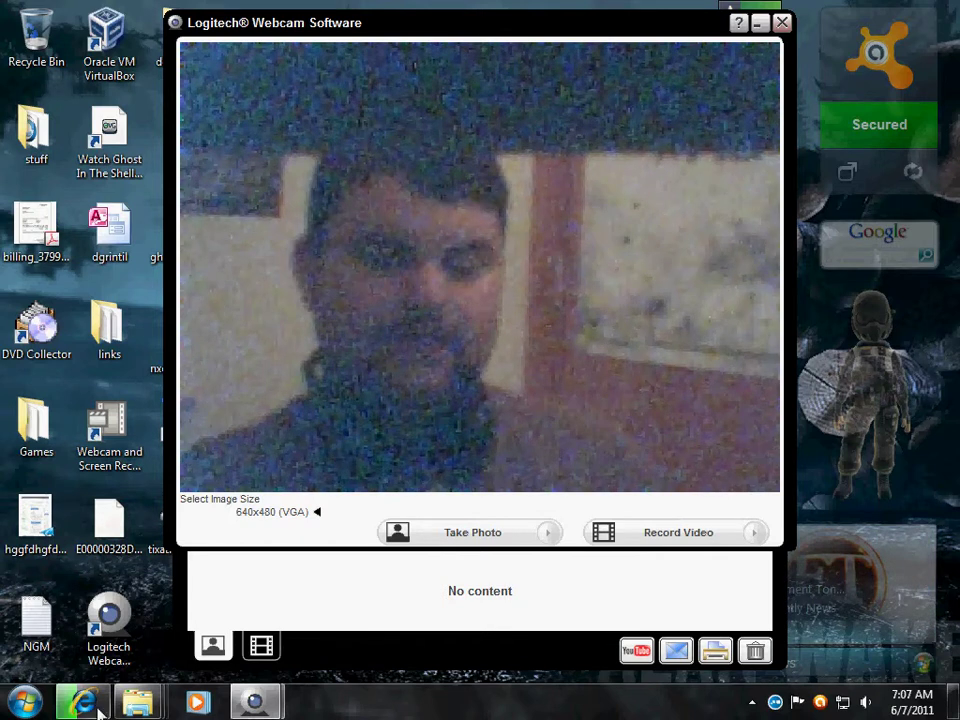
Step: Launch the Photoshop CS5 Set-up from the Adobe CS5 folder
mouse_move(147, 708)
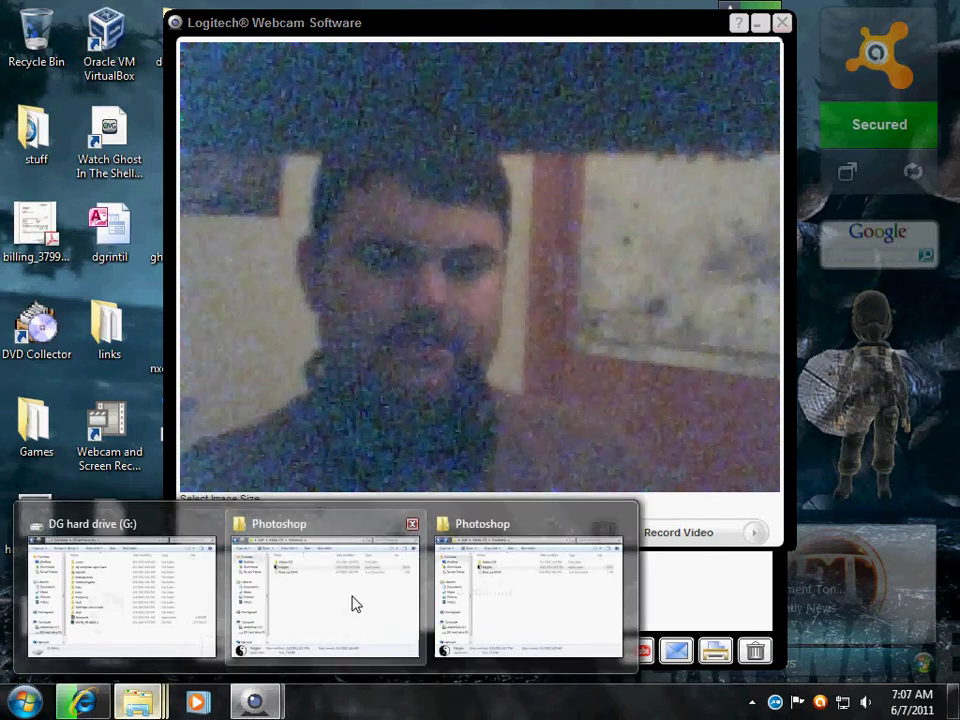
mouse_move(336, 604)
double_click(435, 164)
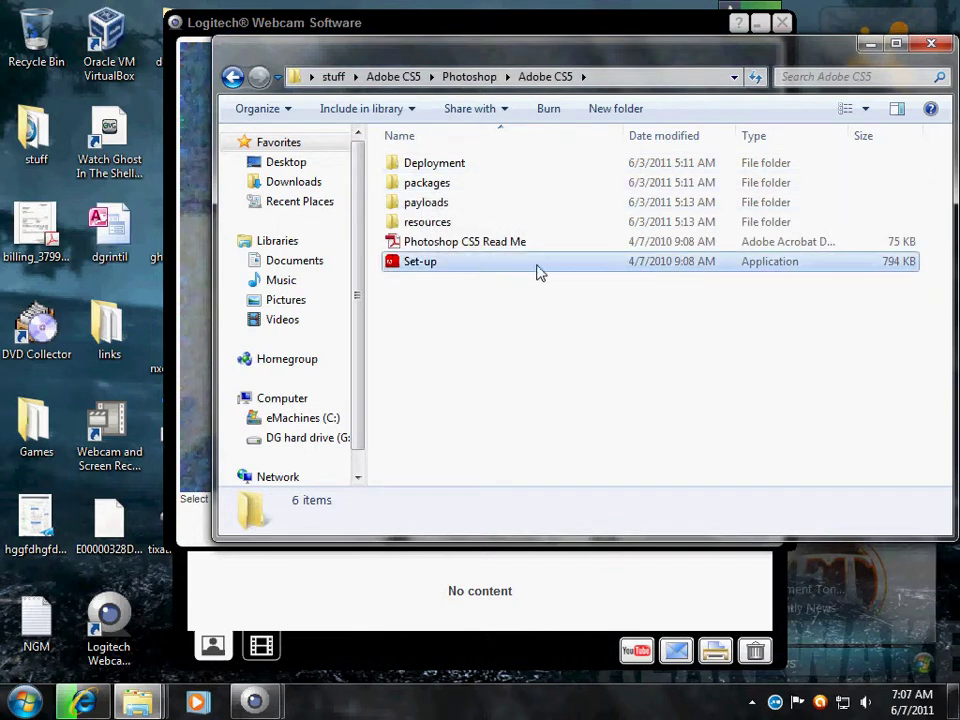
left_click(434, 266)
mouse_move(443, 272)
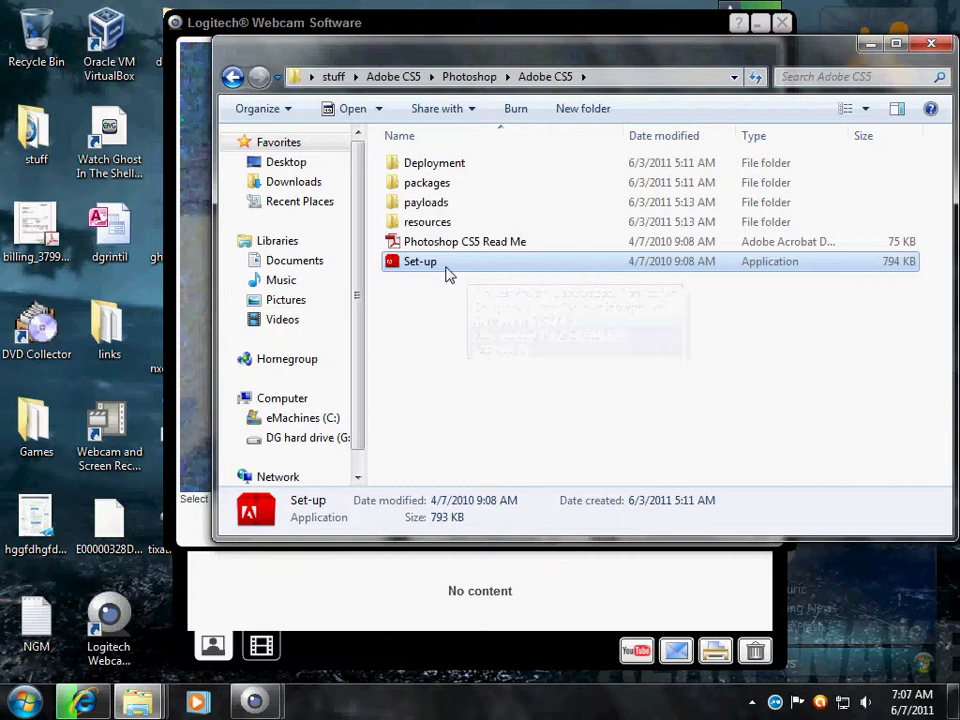
double_click(445, 266)
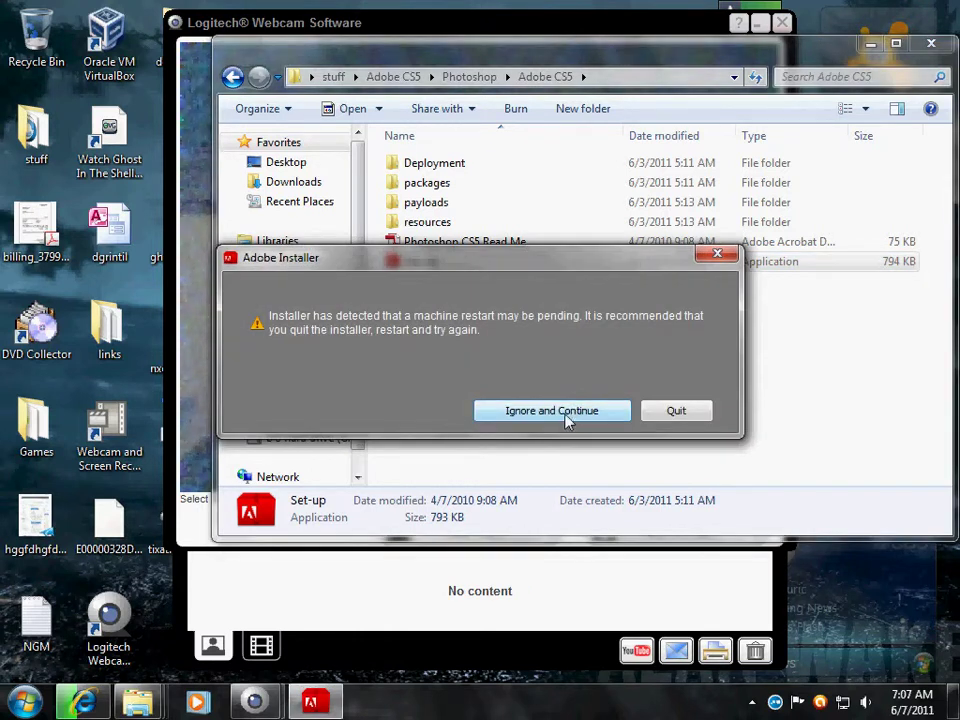
Step: Ignore the pending-restart warning, close the folder window, and move the installer lower
left_click(567, 414)
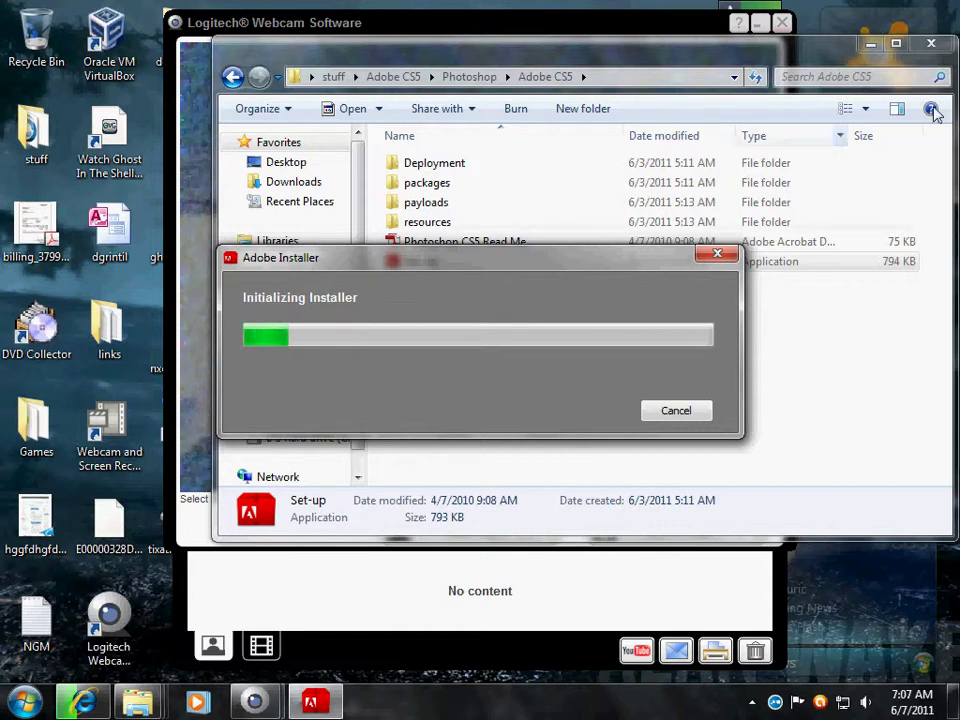
left_click(931, 43)
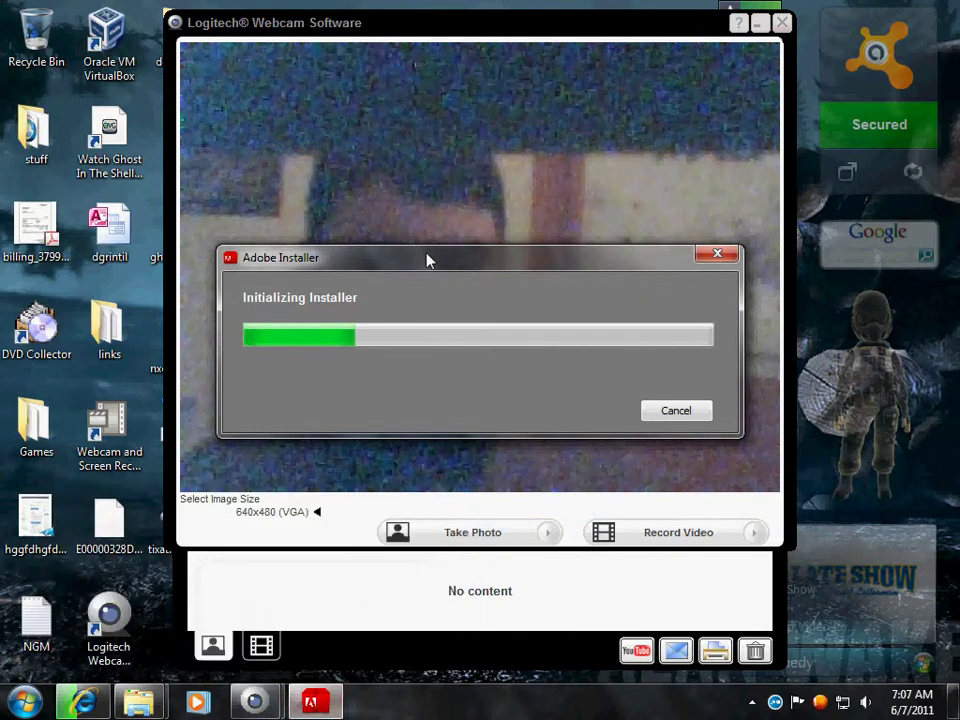
left_click_drag(429, 260, 436, 388)
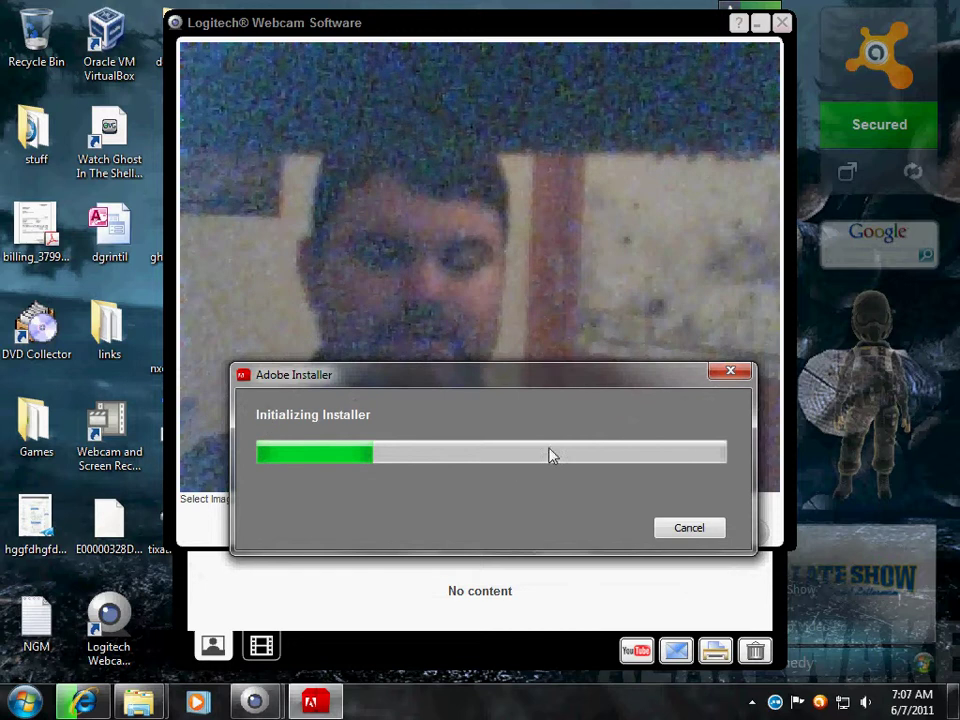
Step: Cancel the Photoshop CS5 installation and confirm the cancellation with Yes
left_click(684, 530)
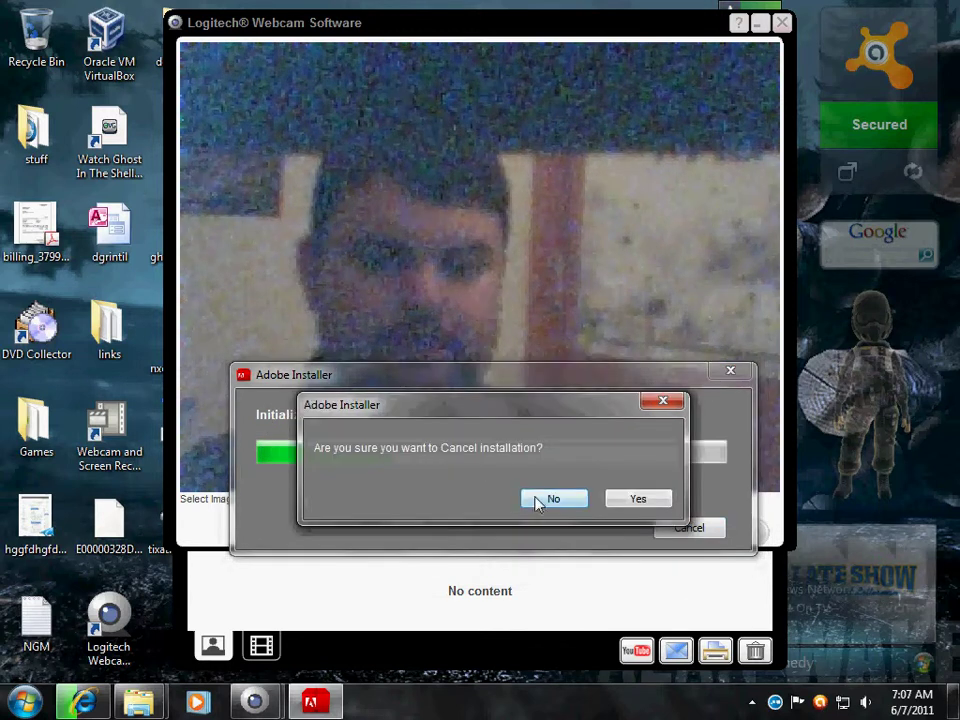
left_click(540, 498)
left_click(693, 527)
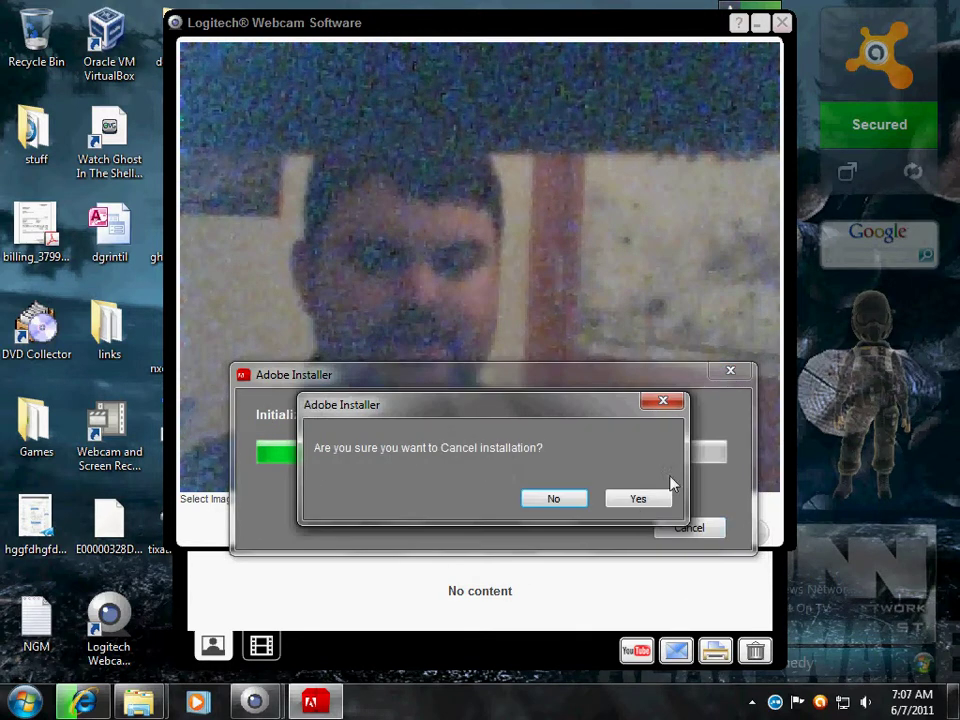
left_click(660, 502)
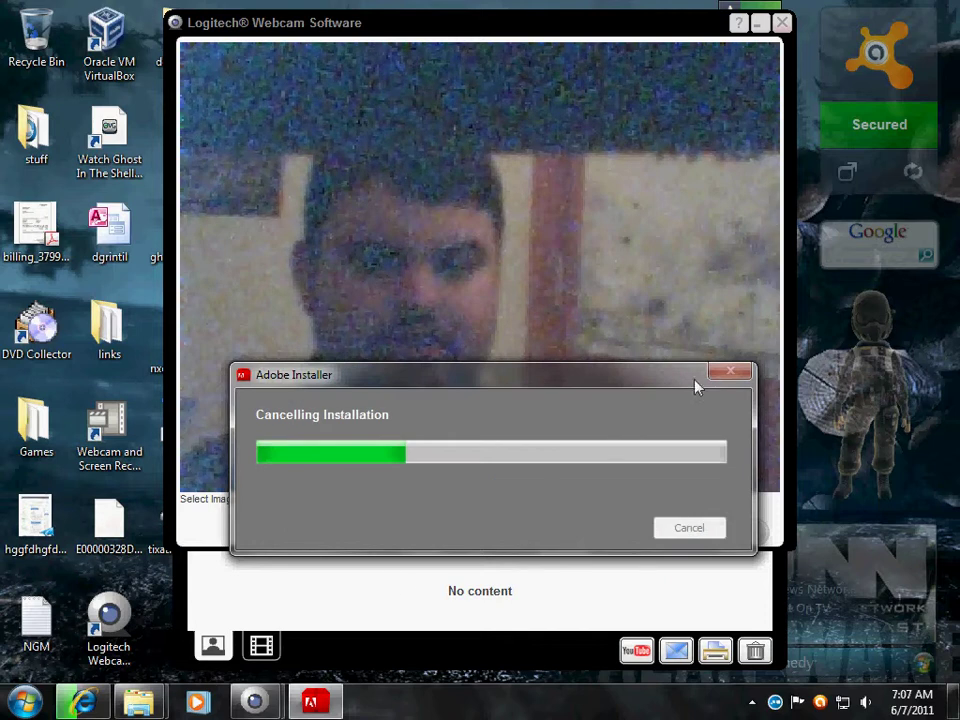